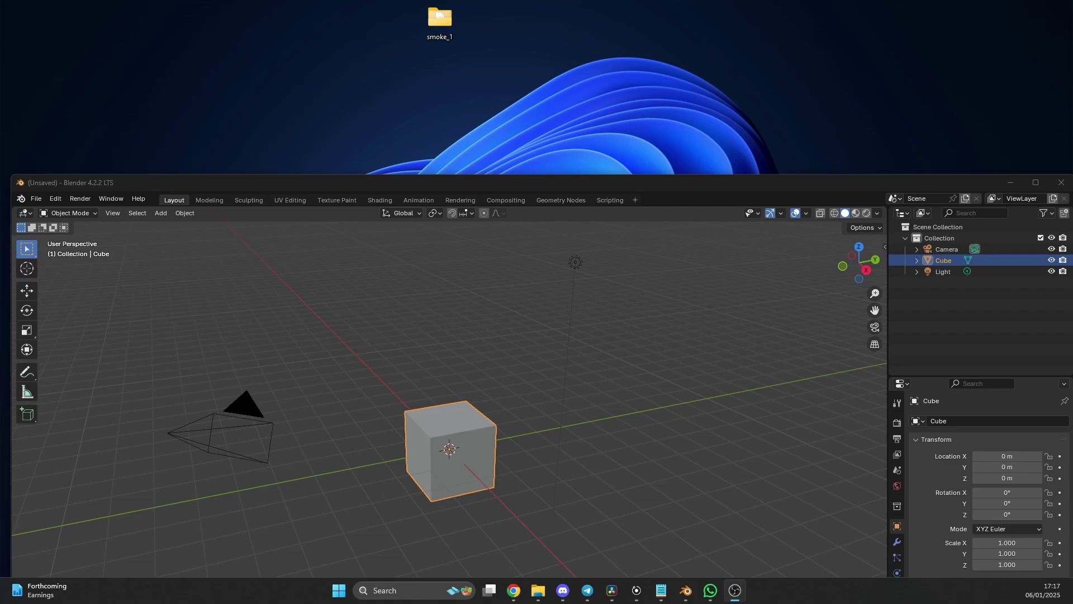
Create a new folder named myproject2 on the desktop.
right_click(382, 40)
mouse_move(512, 129)
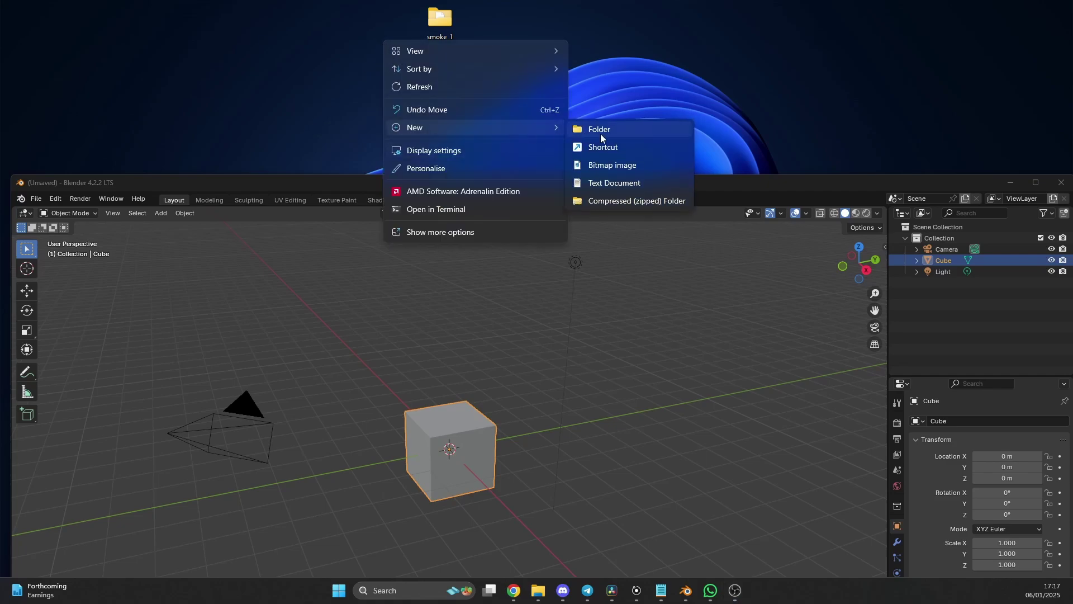
click(602, 133)
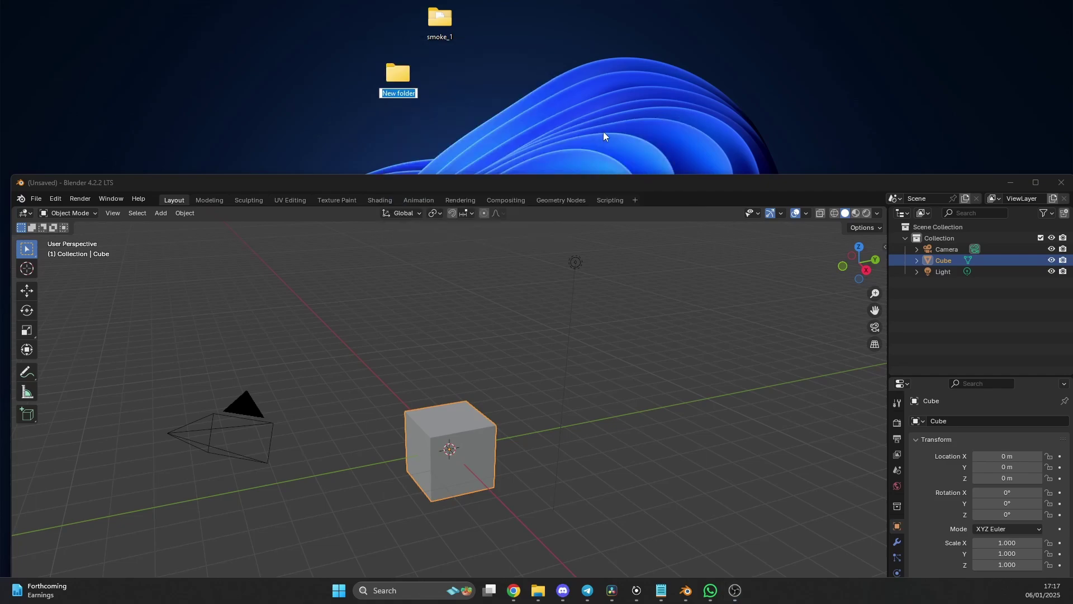
text(myproject2)
key(Return)
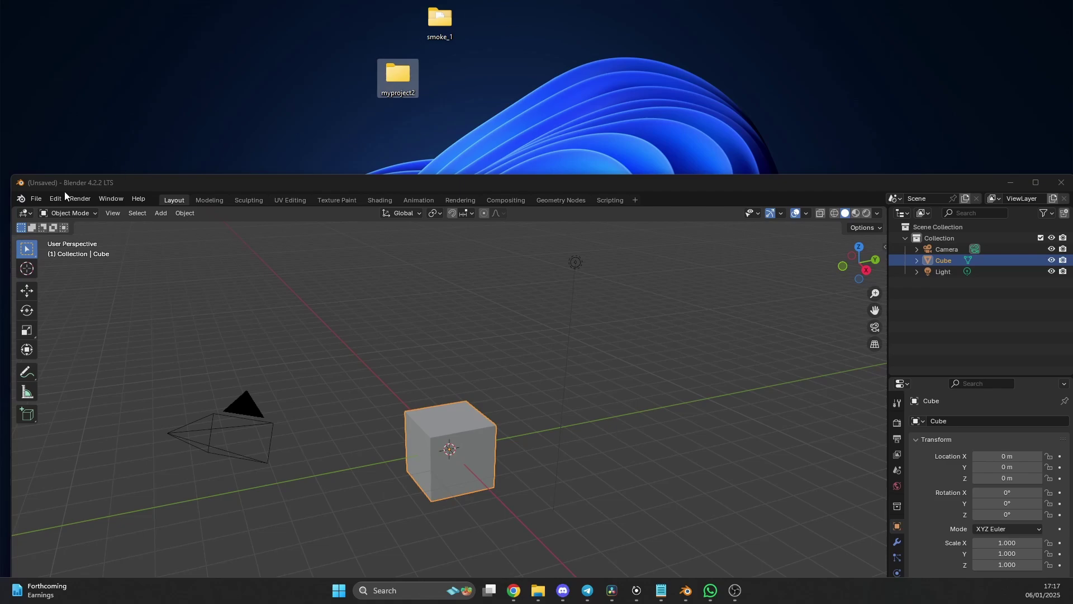
Save the Blender scene as myproject2 inside the desktop's myproject2 folder.
click(34, 200)
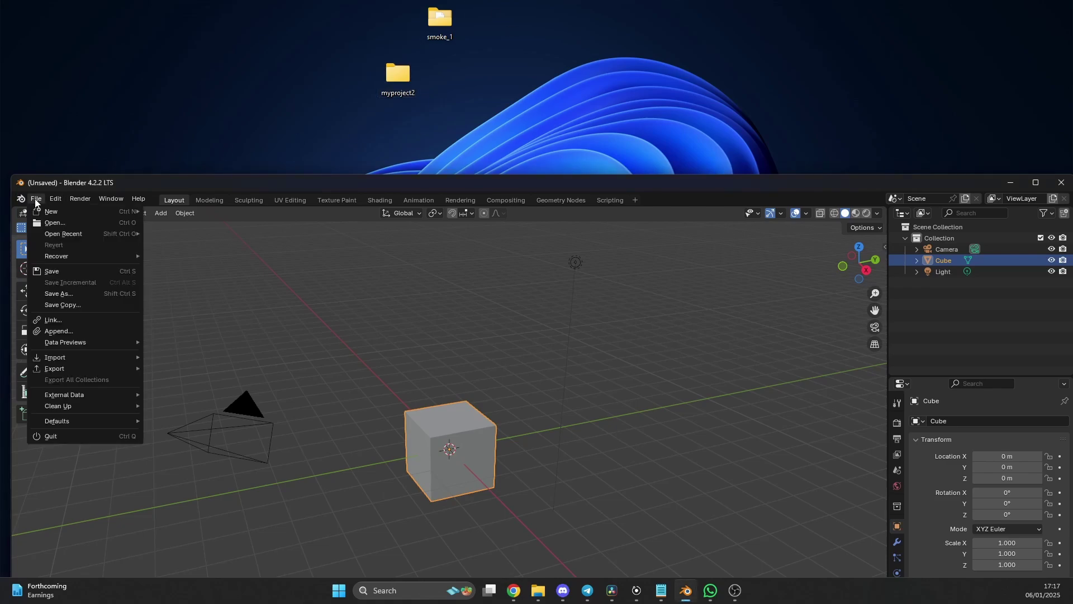
click(72, 293)
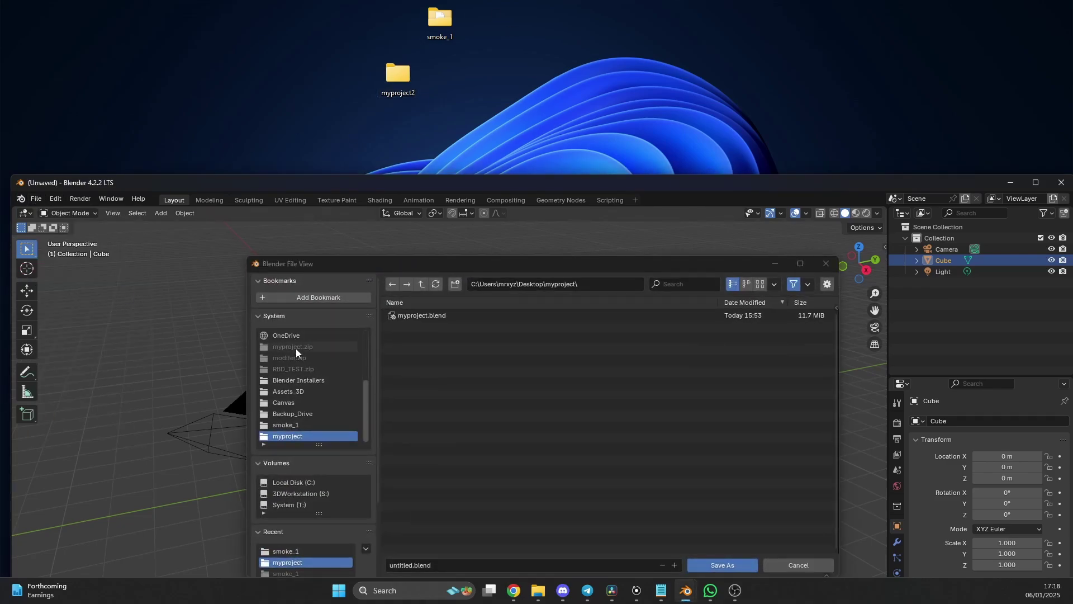
click(421, 284)
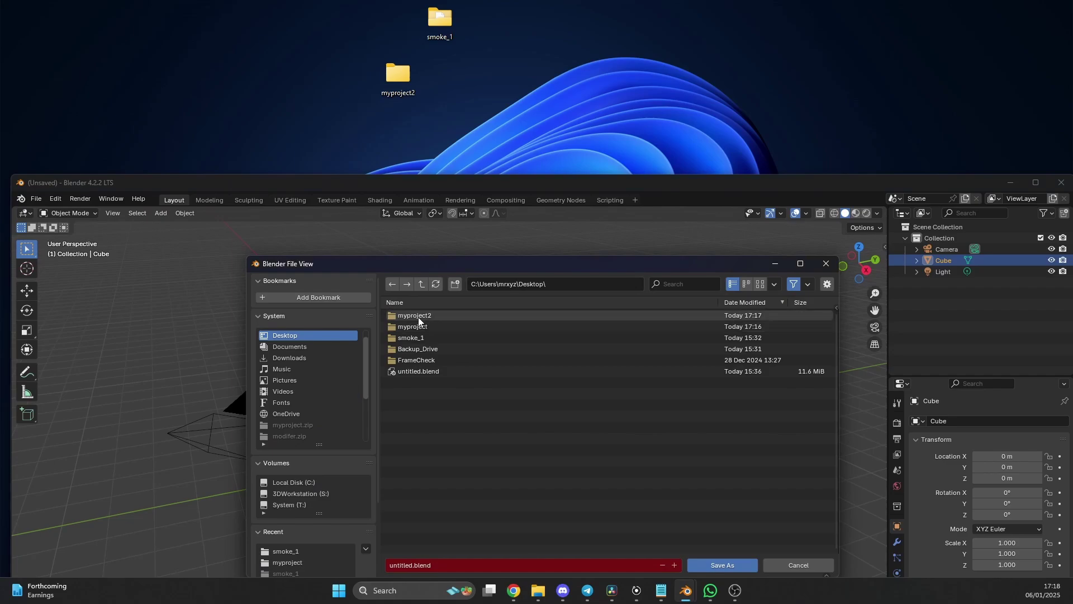
click(420, 316)
click(459, 566)
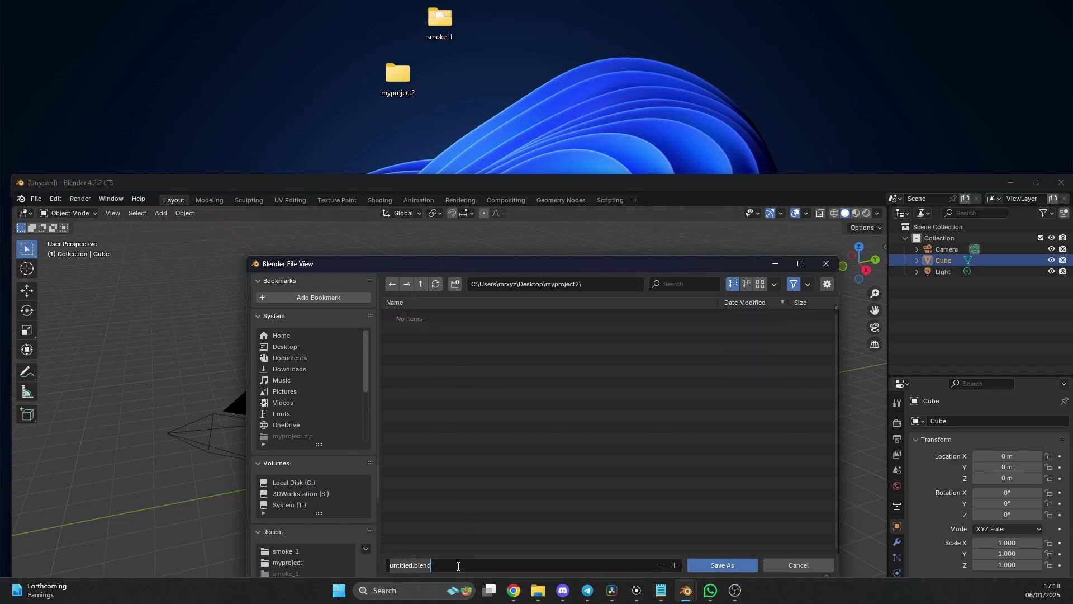
text(myproject2)
key(Return)
key(Return)
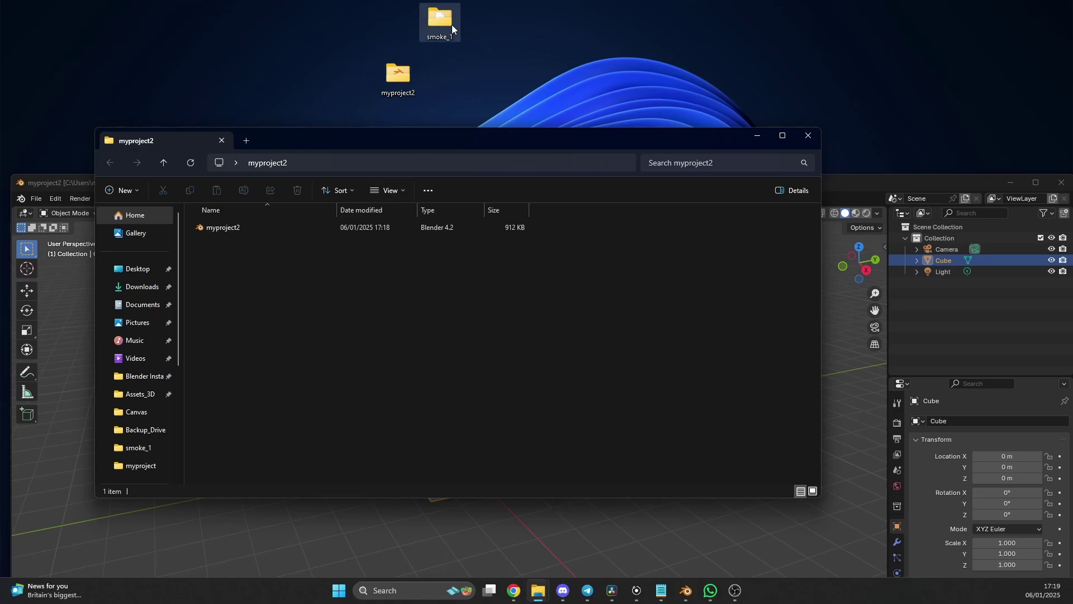
Move the smoke_1 folder from the desktop into the myproject2 folder, close that folder and maximize the Blender window.
drag(452, 25, 309, 303)
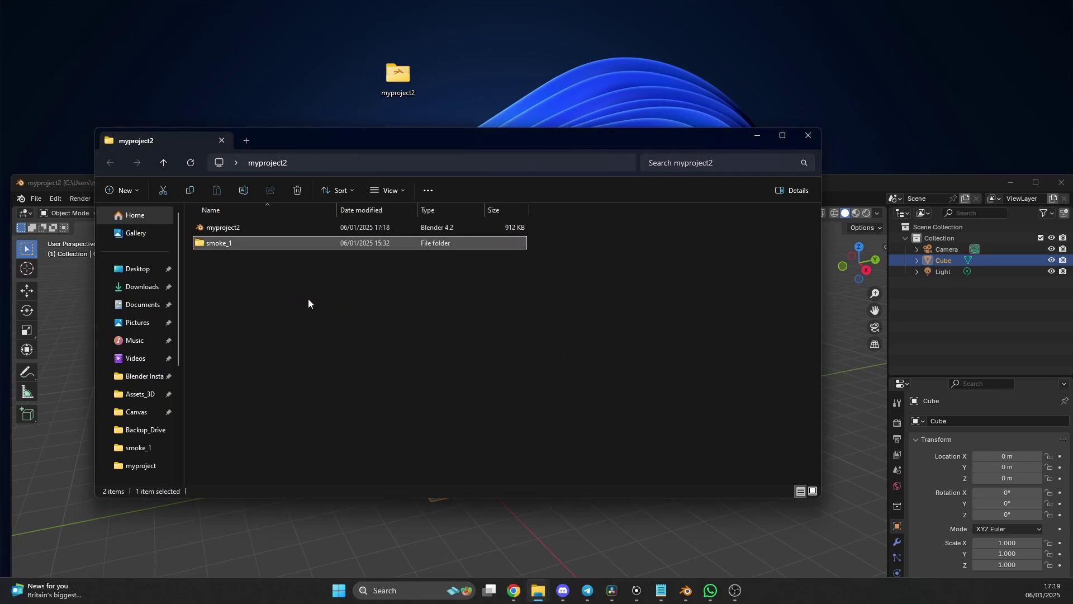
click(807, 137)
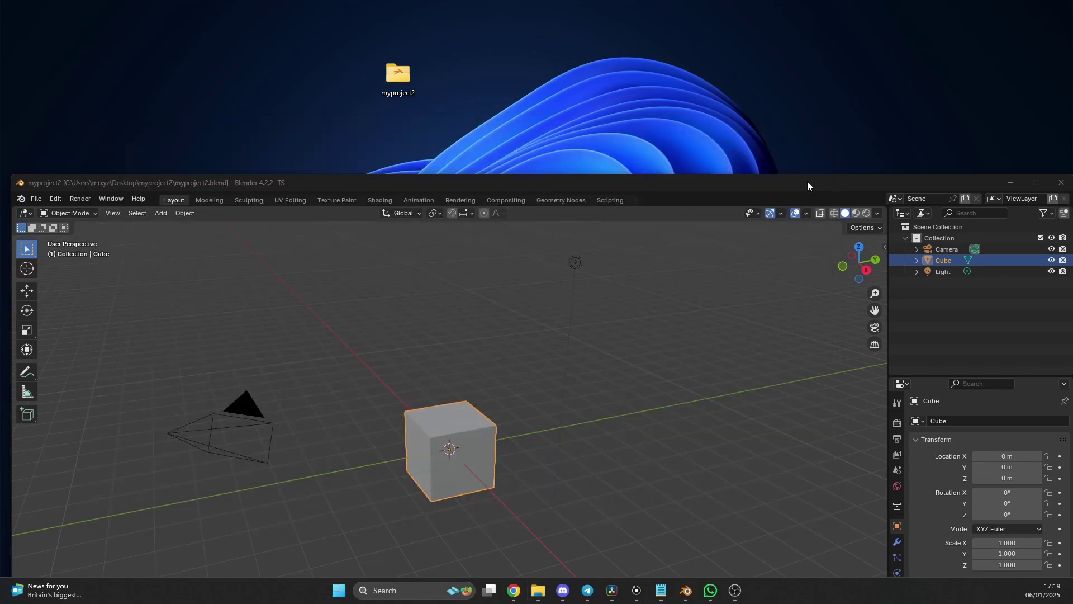
double_click(807, 182)
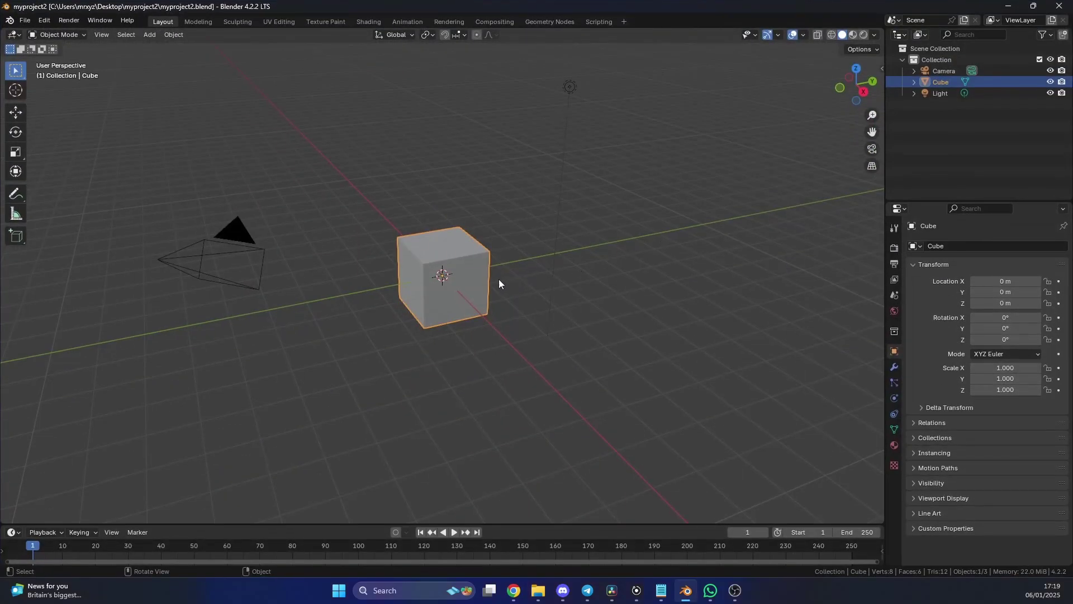
Delete the default cube and import steam.1.0014.vdb from the project's smoke_1 folder as an OpenVDB volume.
key(Delete)
click(150, 35)
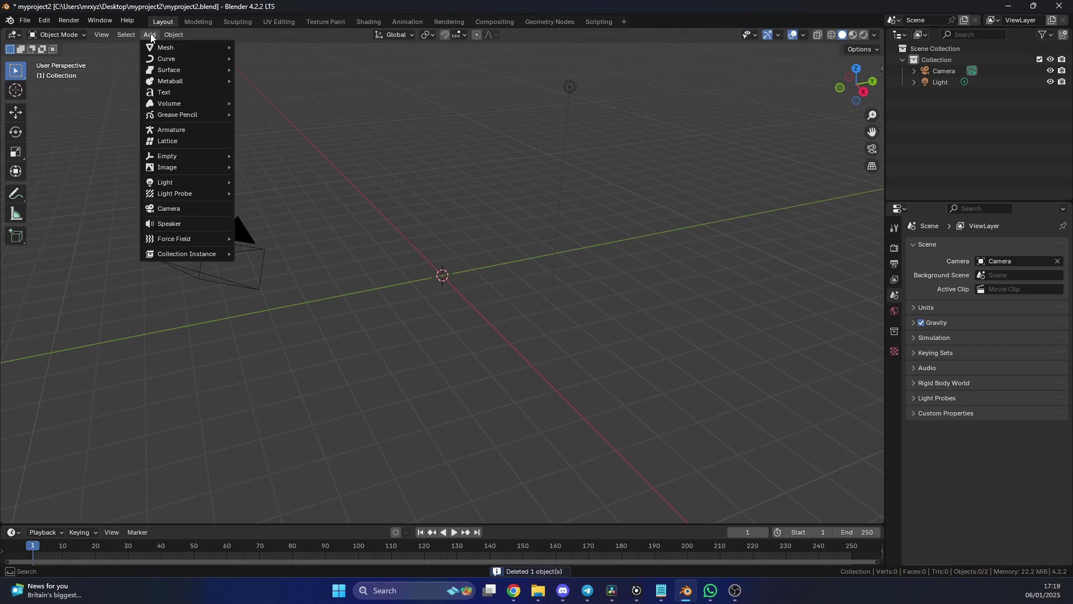
mouse_move(189, 104)
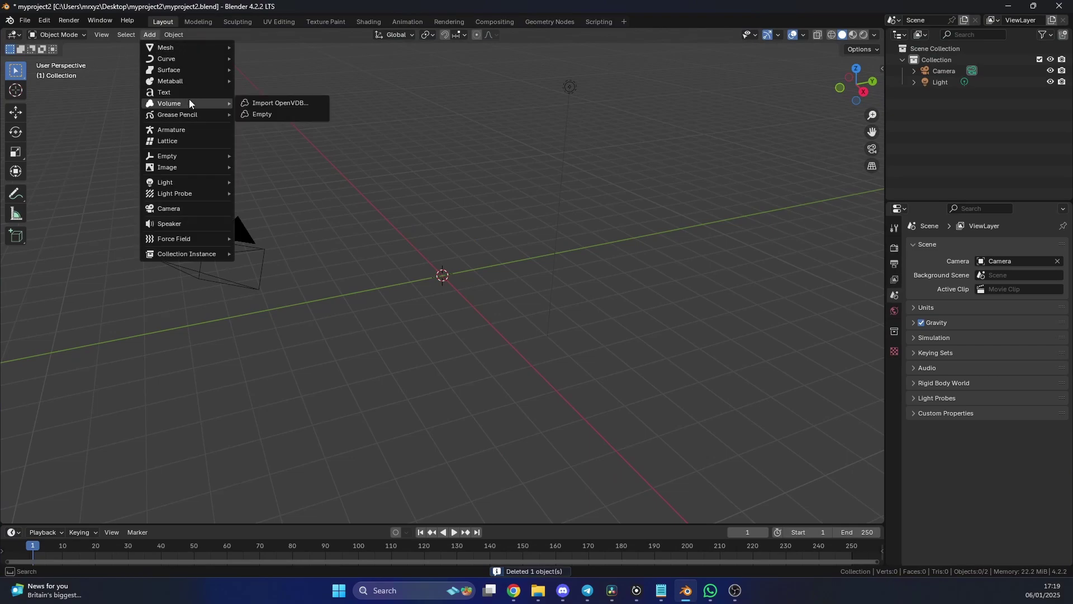
click(267, 103)
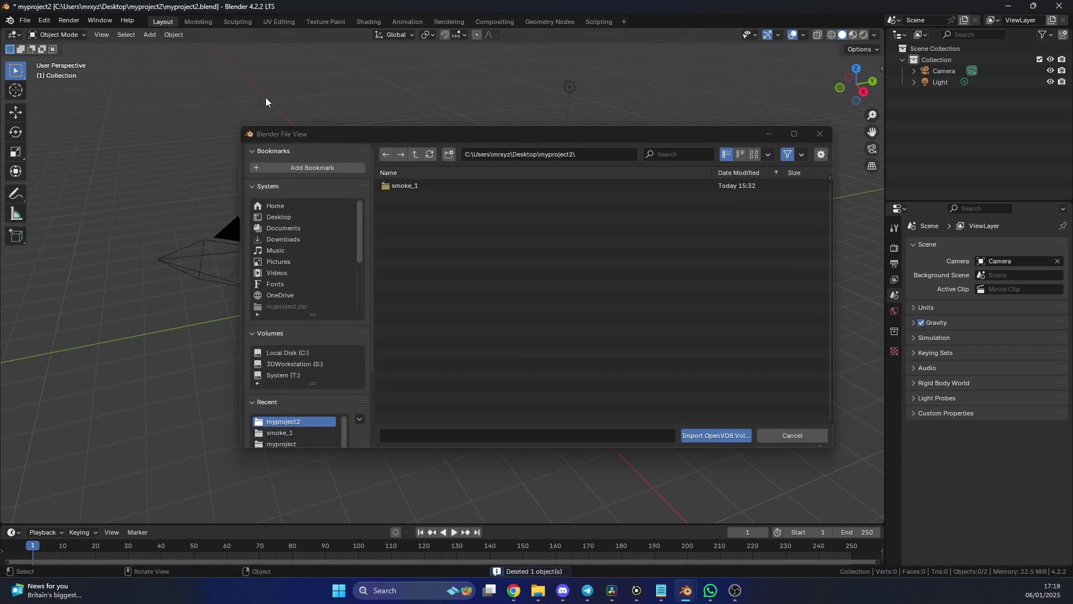
click(405, 186)
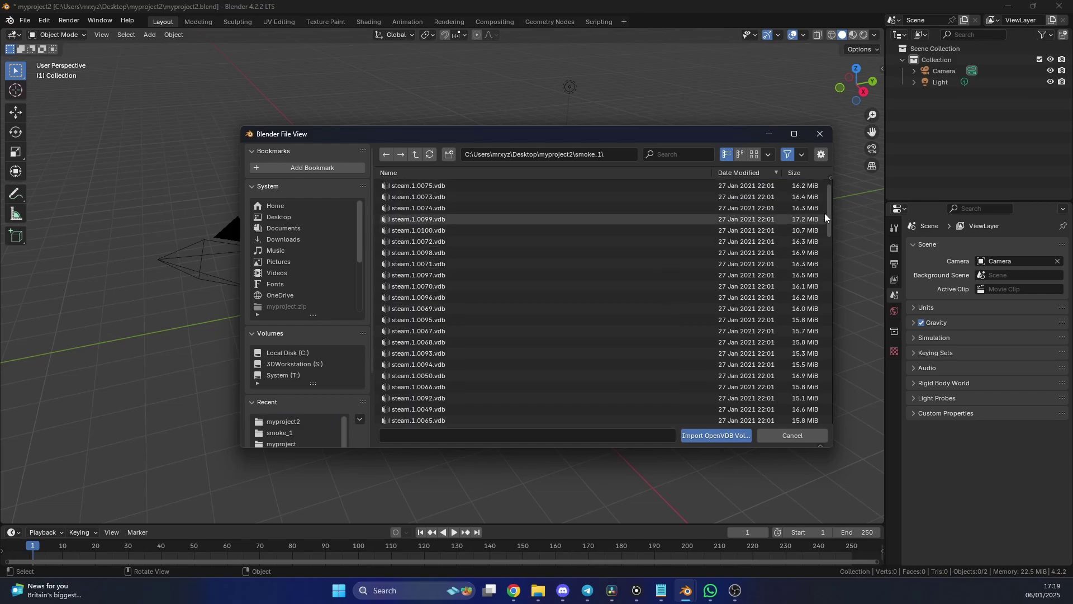
click(825, 219)
drag(830, 211, 609, 400)
double_click(543, 387)
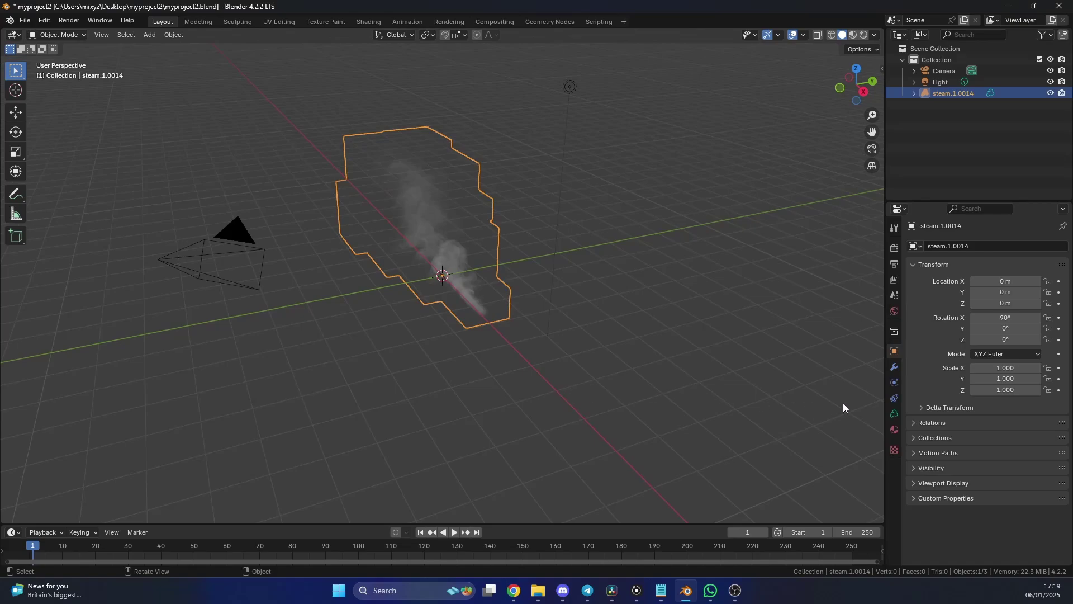
Turn the steam volume into a sequence of 100 frames and scrub the timeline to frame 47.
click(895, 413)
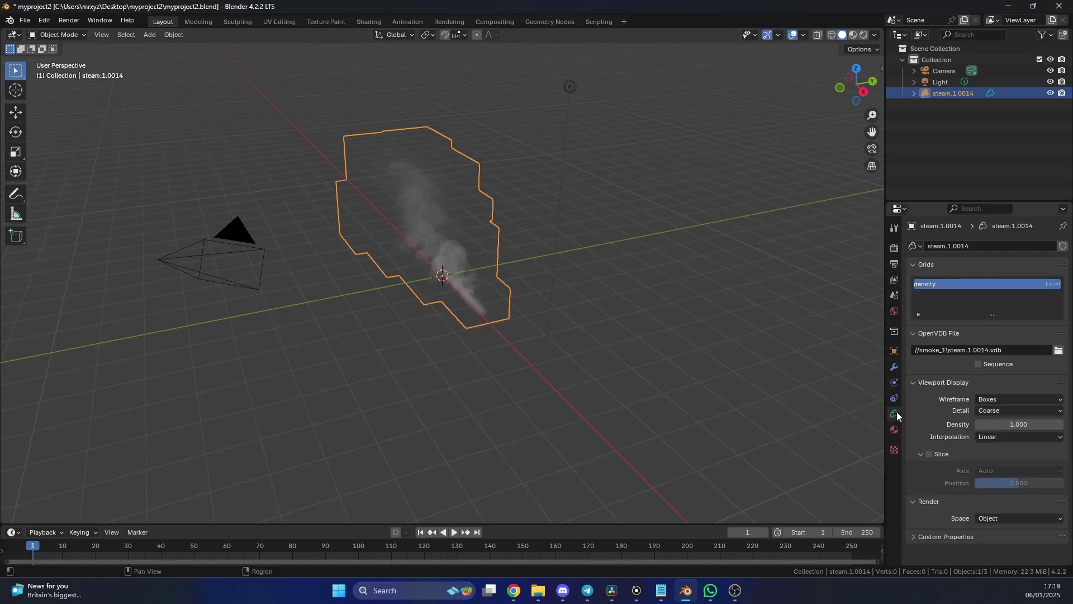
click(979, 364)
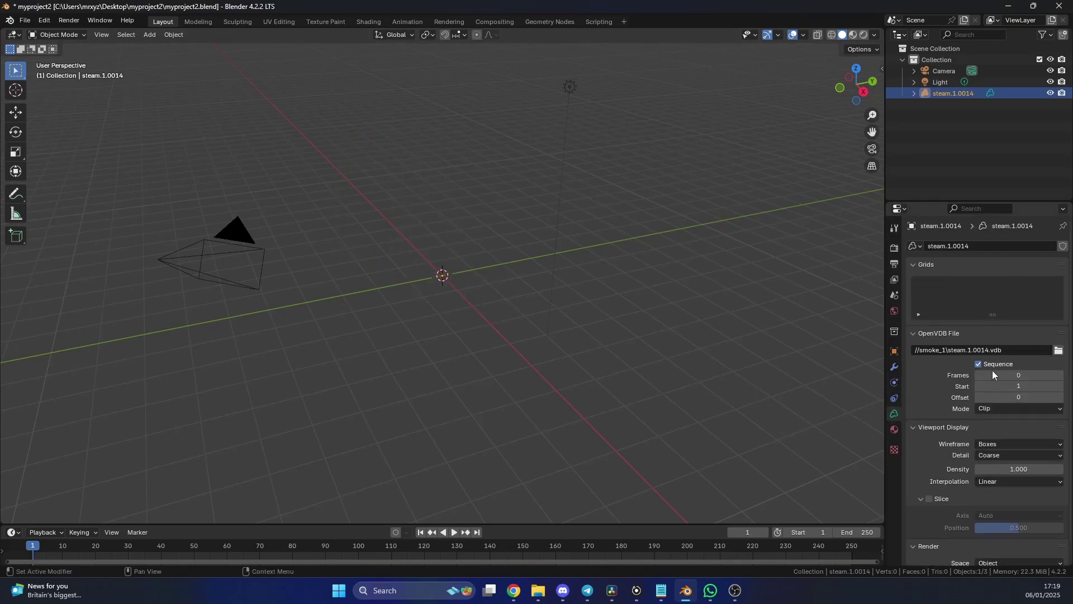
click(996, 373)
text(100)
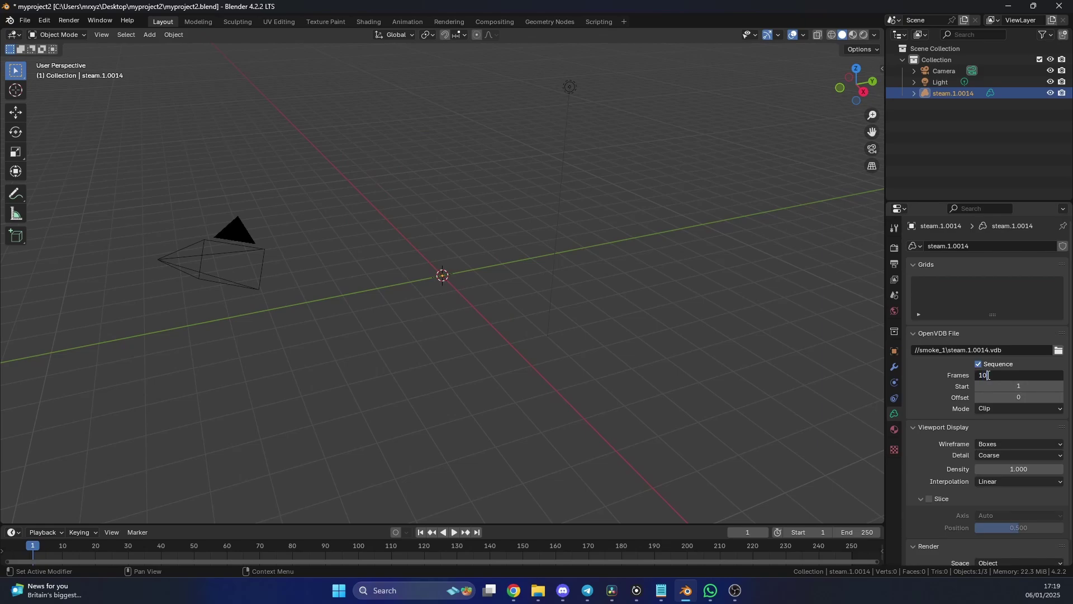
key(Return)
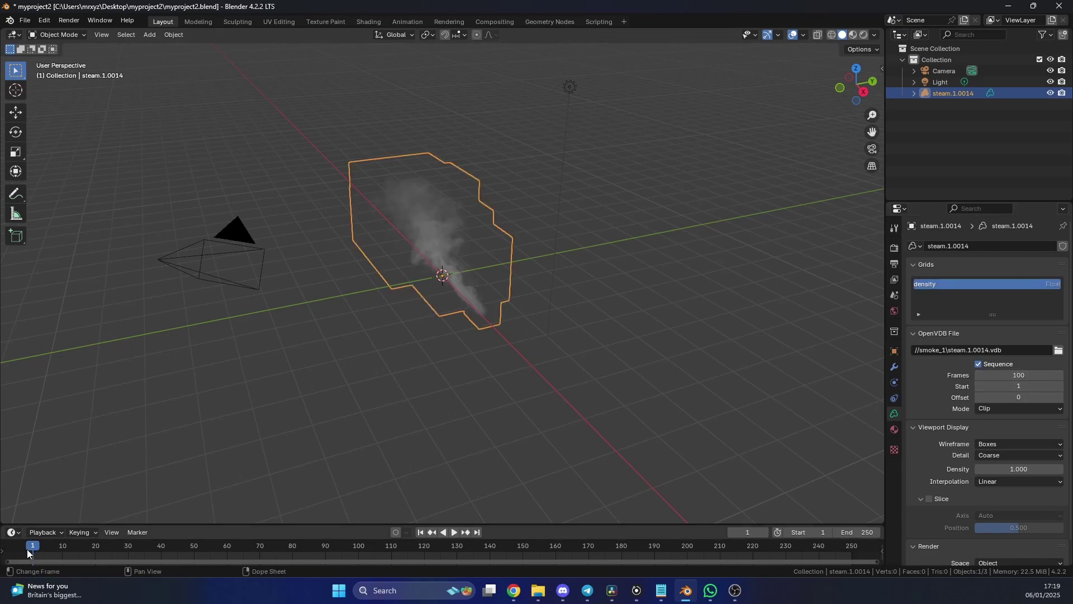
drag(37, 552, 183, 561)
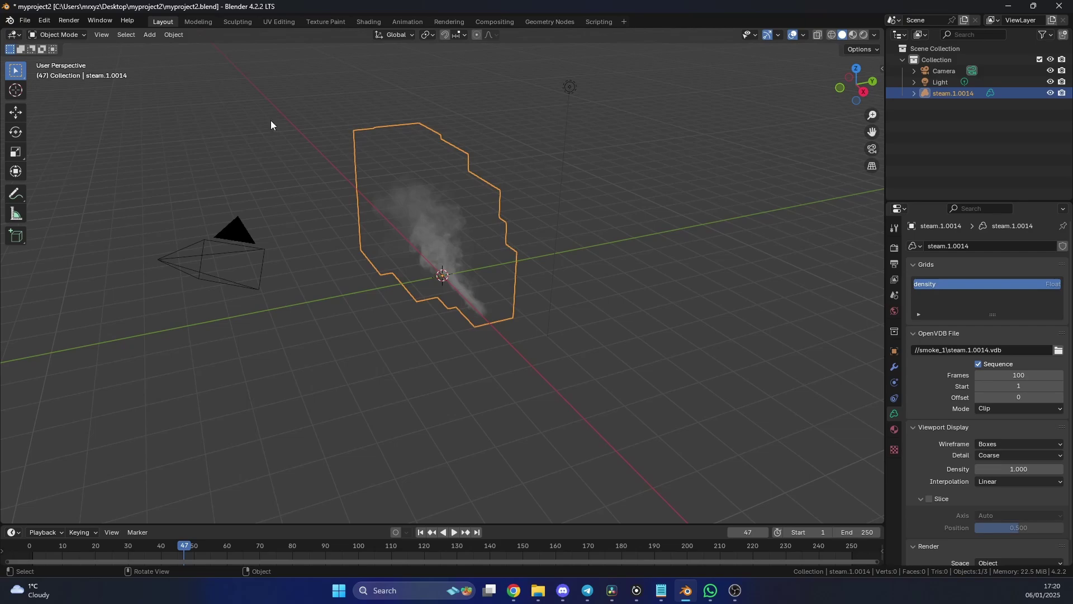
Pack all external resources into the blend file and save the project.
click(26, 21)
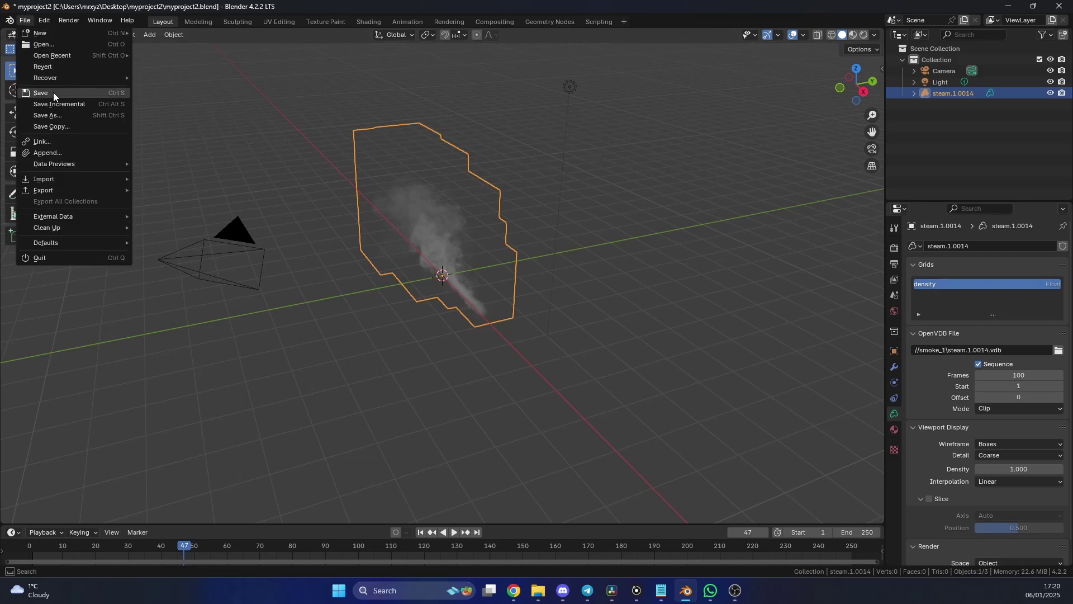
mouse_move(68, 216)
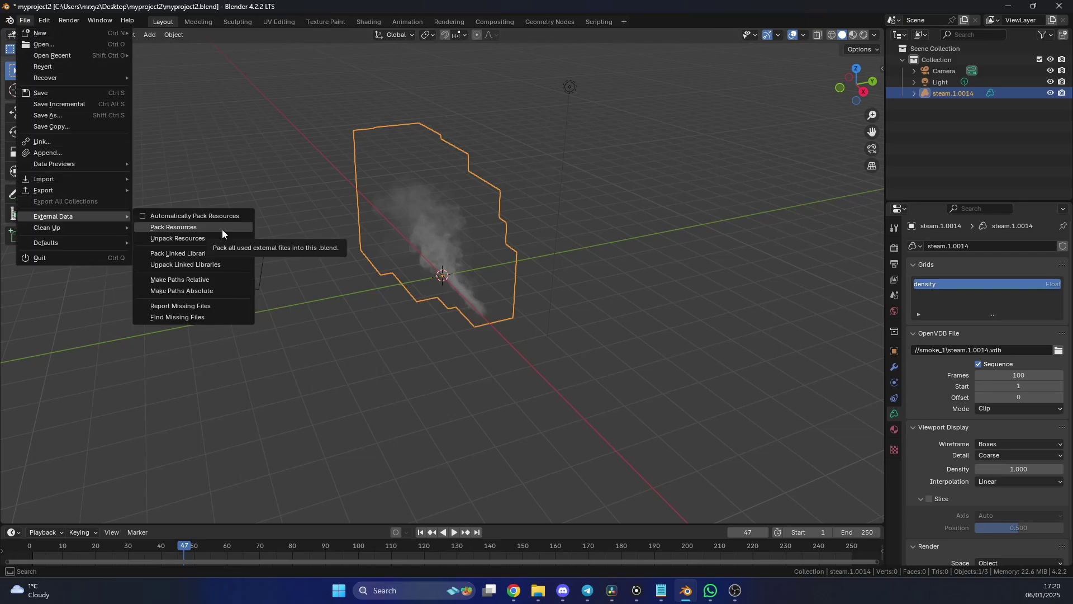
click(223, 229)
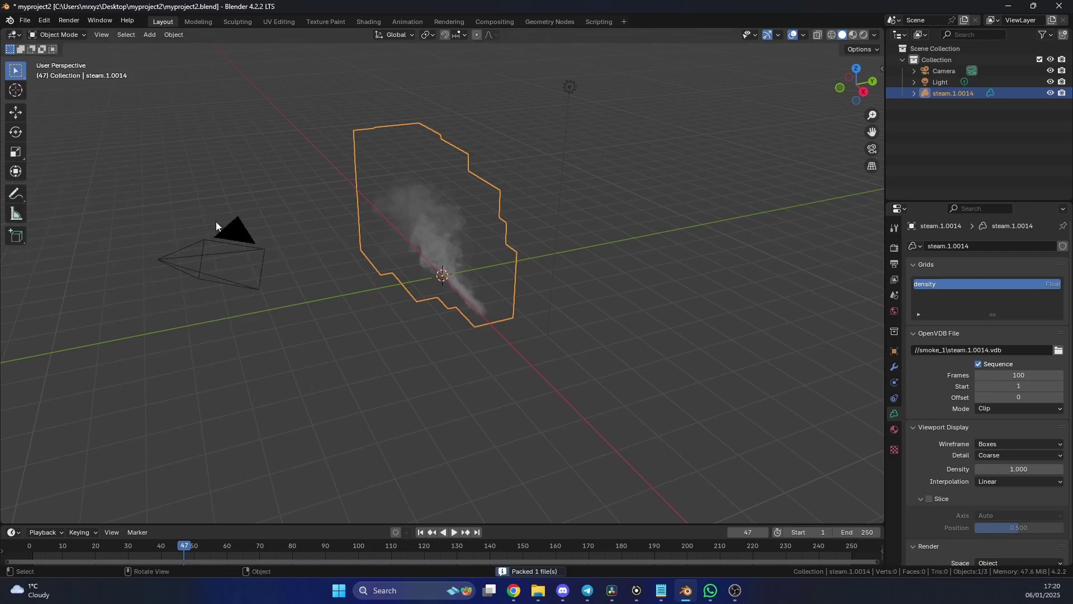
click(22, 21)
click(56, 93)
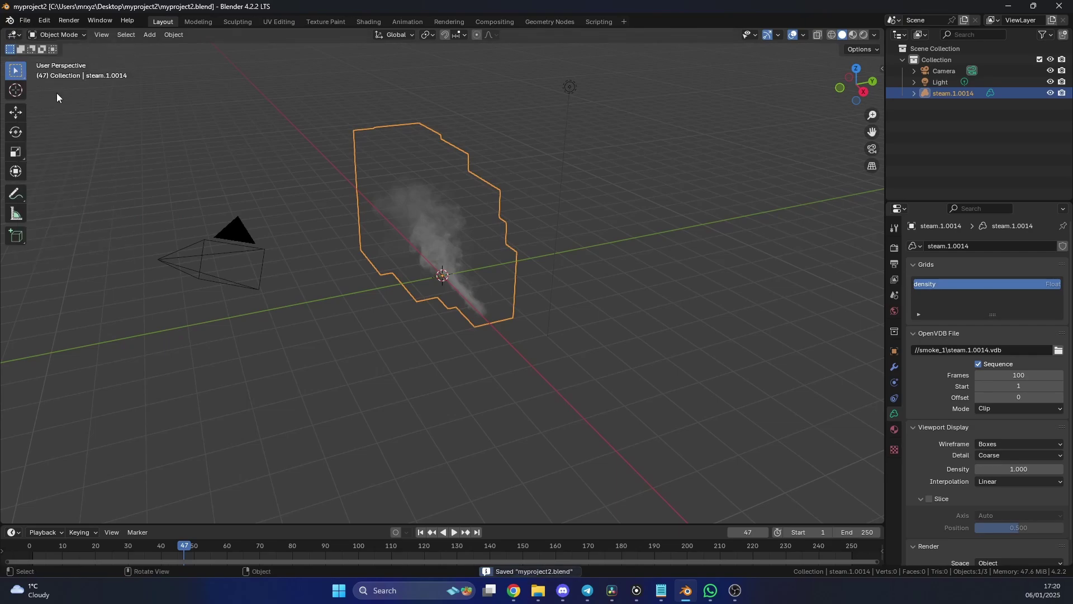
Minimize Blender and check the contents of the myproject2 folder, including the blend file's size and the smoke_1 subfolder.
click(1009, 7)
double_click(382, 76)
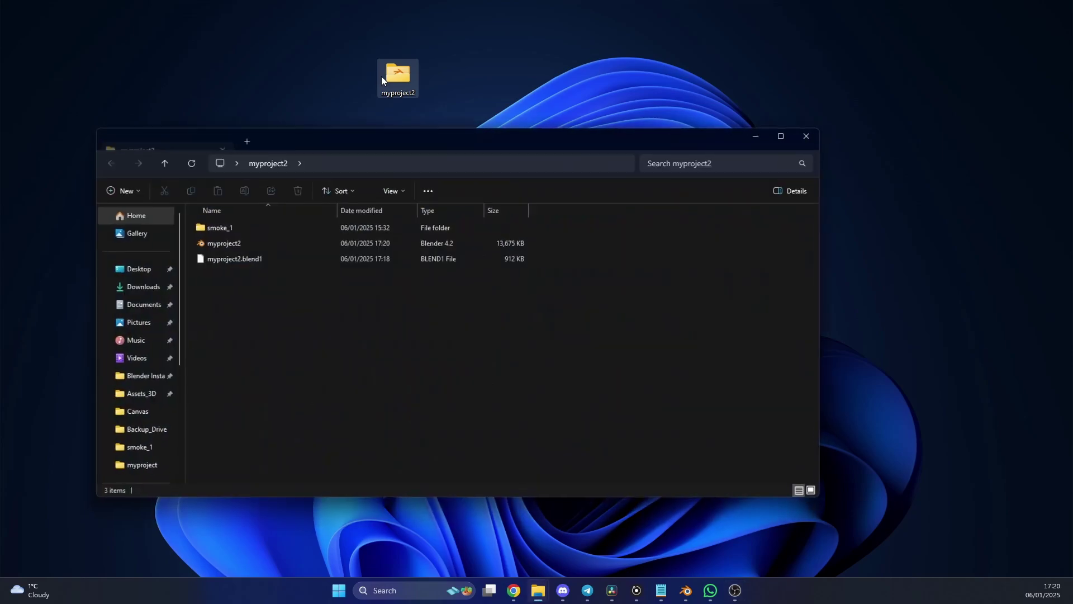
click(247, 244)
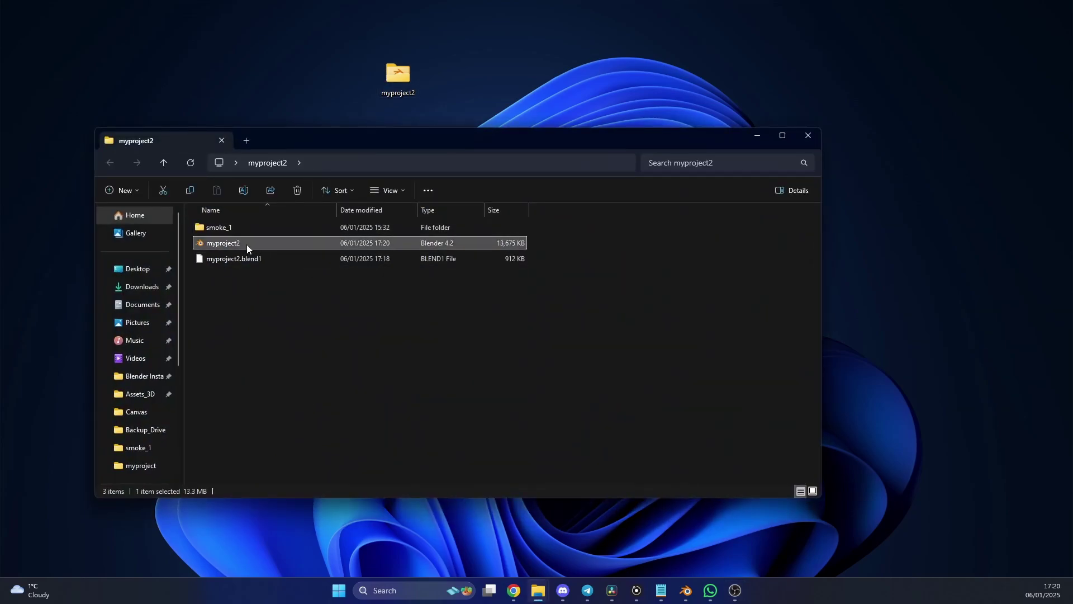
click(229, 229)
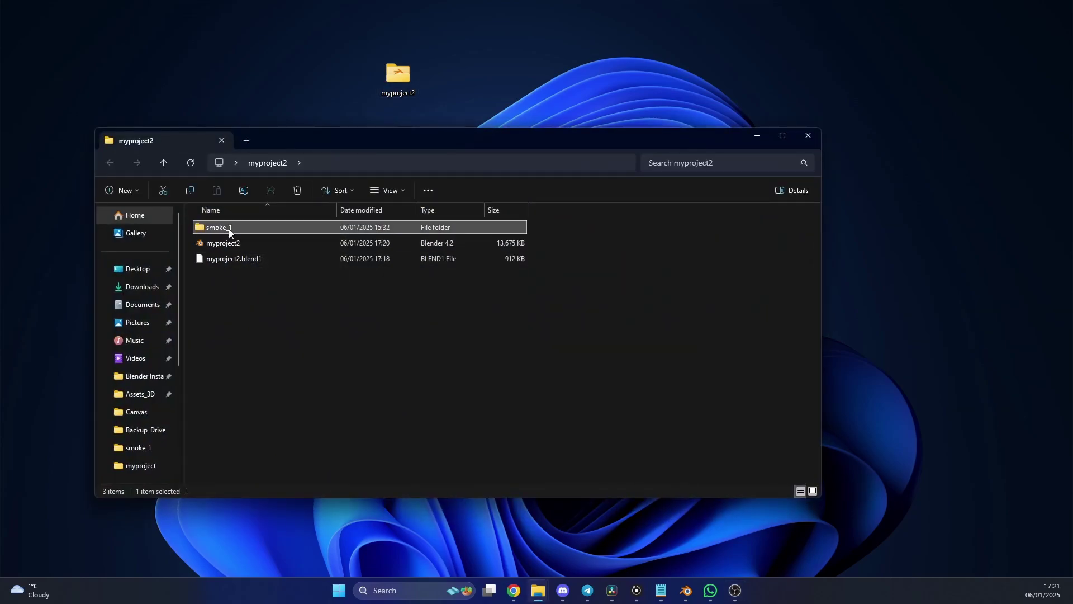
double_click(229, 229)
key(alt+Left)
right_click(401, 83)
mouse_move(542, 174)
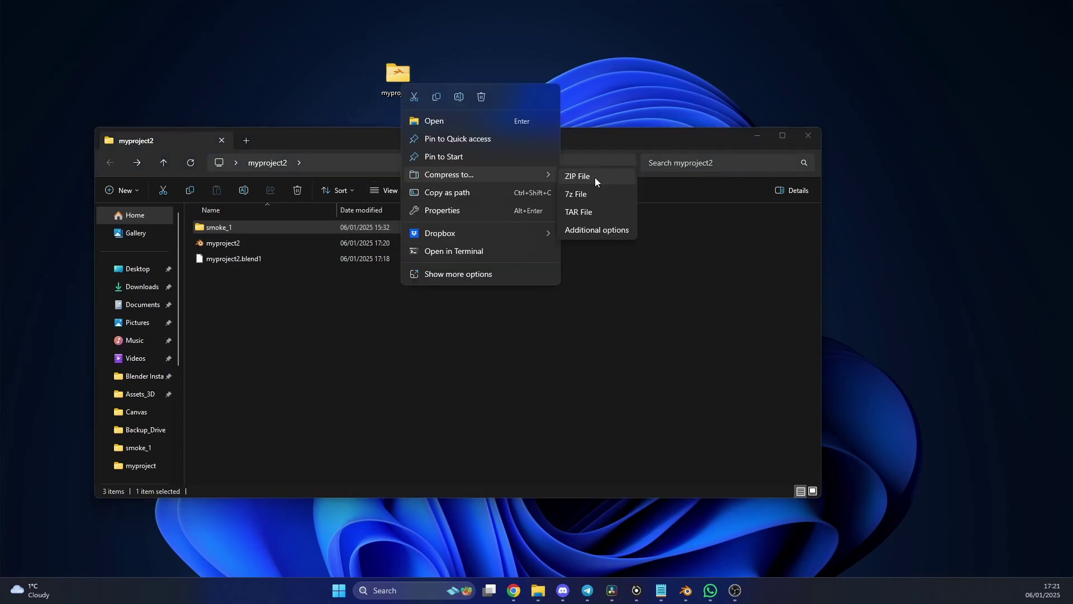
click(664, 339)
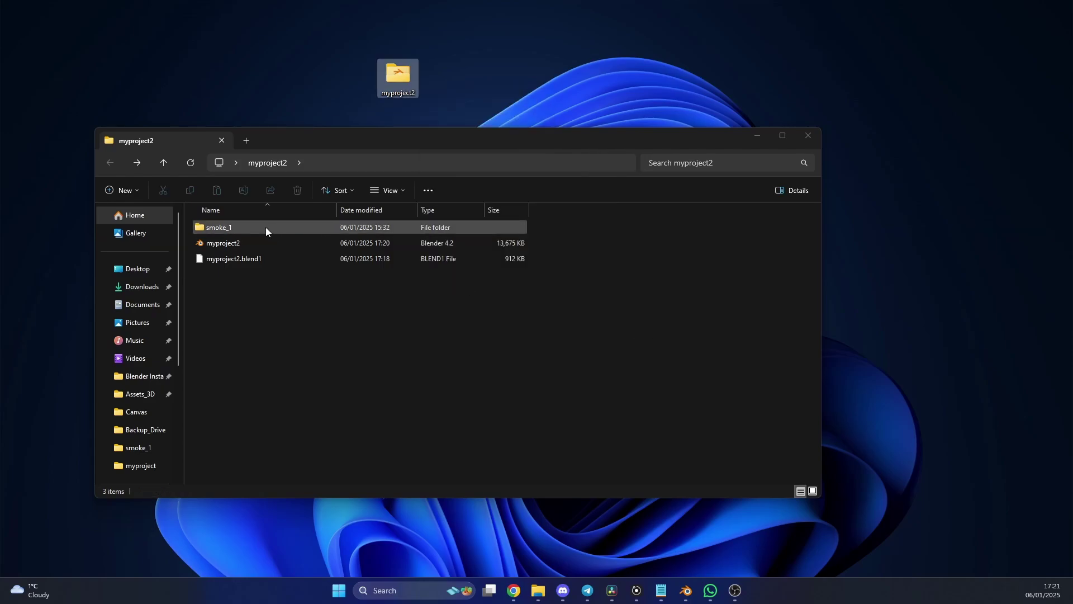